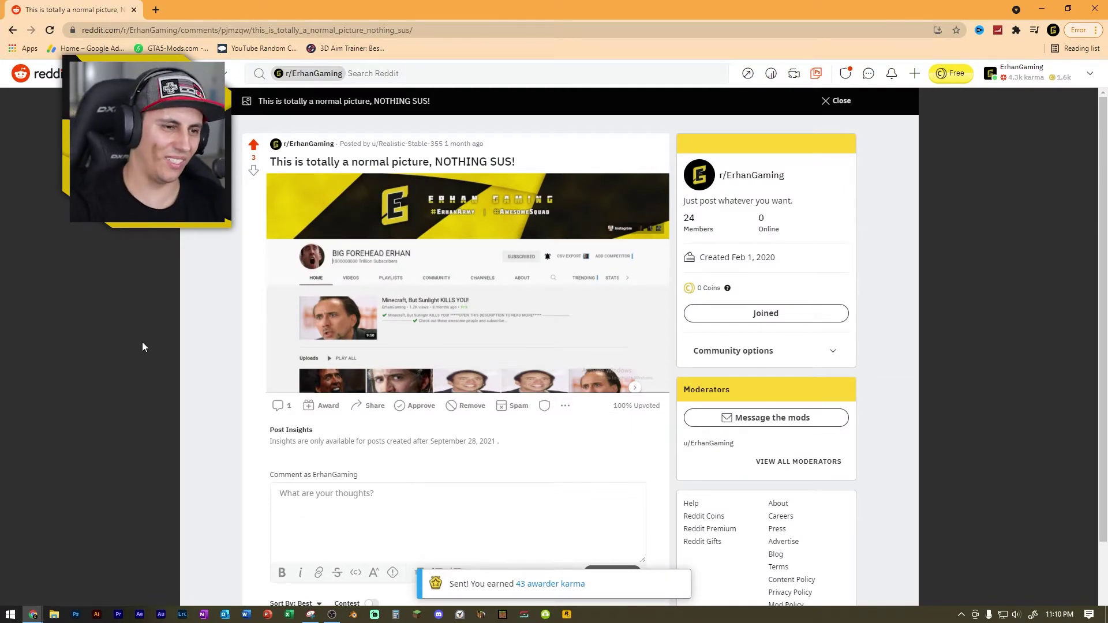
Move to the post asking Erhan to change his profile picture and open its image's context menu.
key("j")
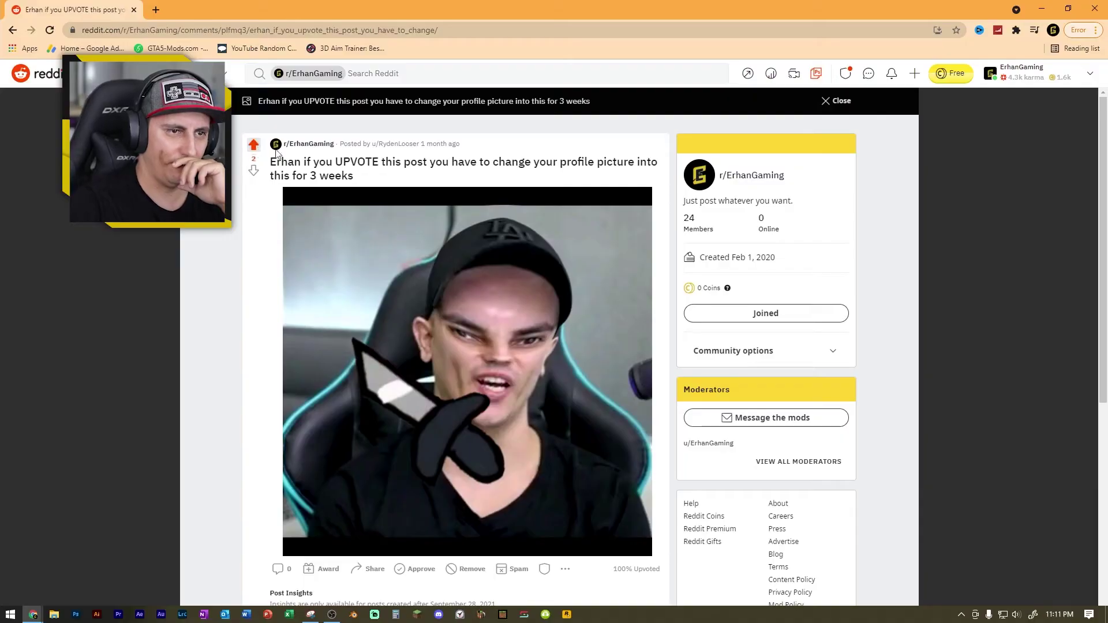
right_click(448, 296)
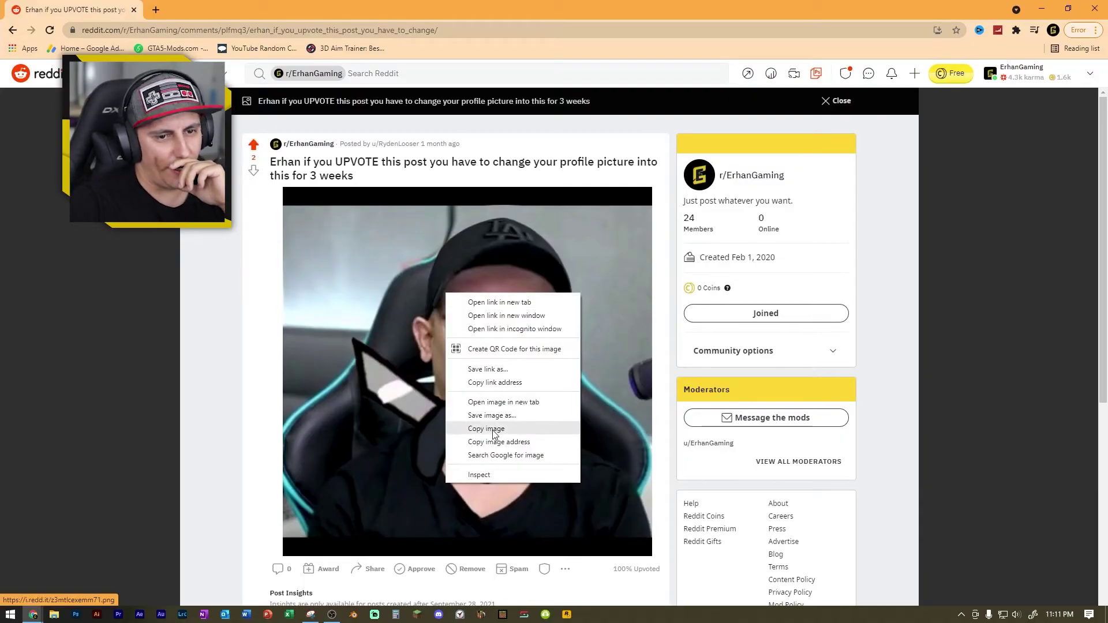